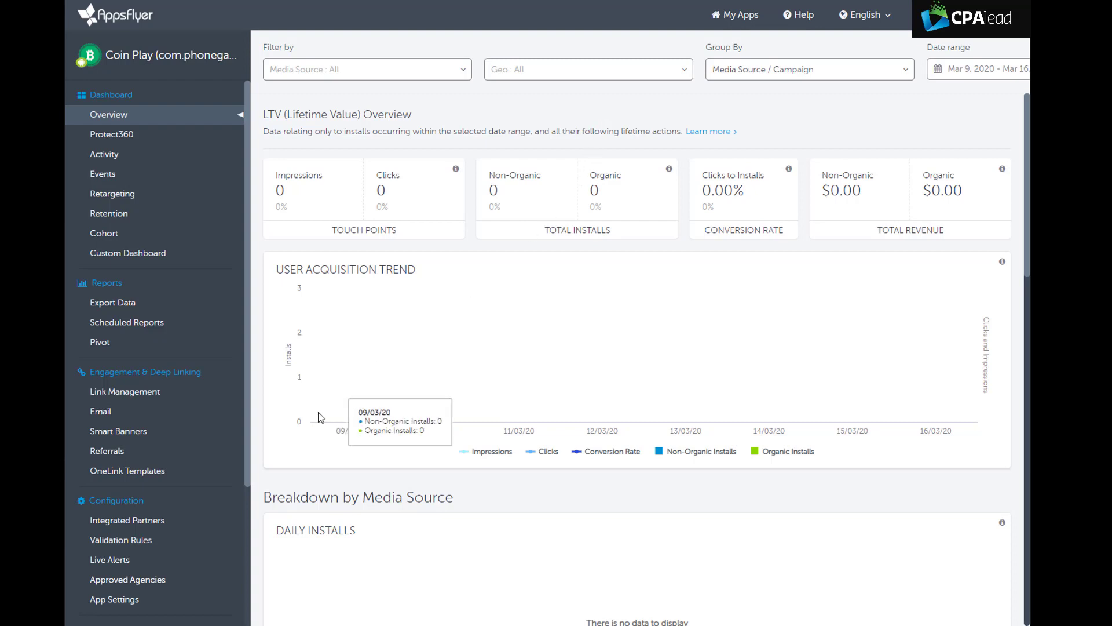
Search the Integrated Partners list for the CPAlead ad network.
click(134, 524)
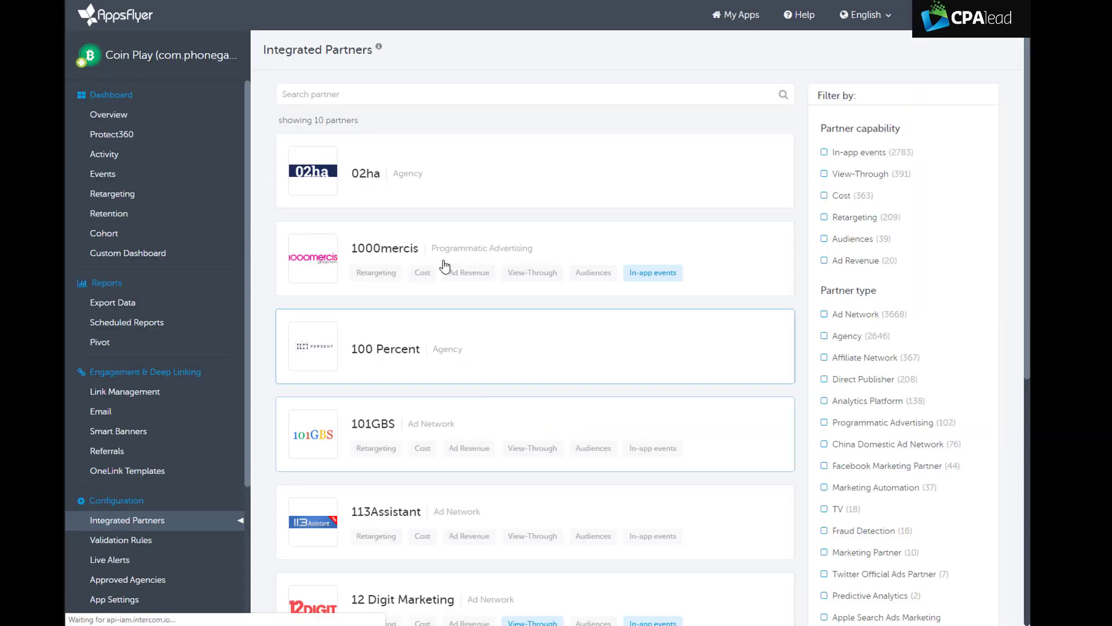
click(445, 94)
text(cpalead)
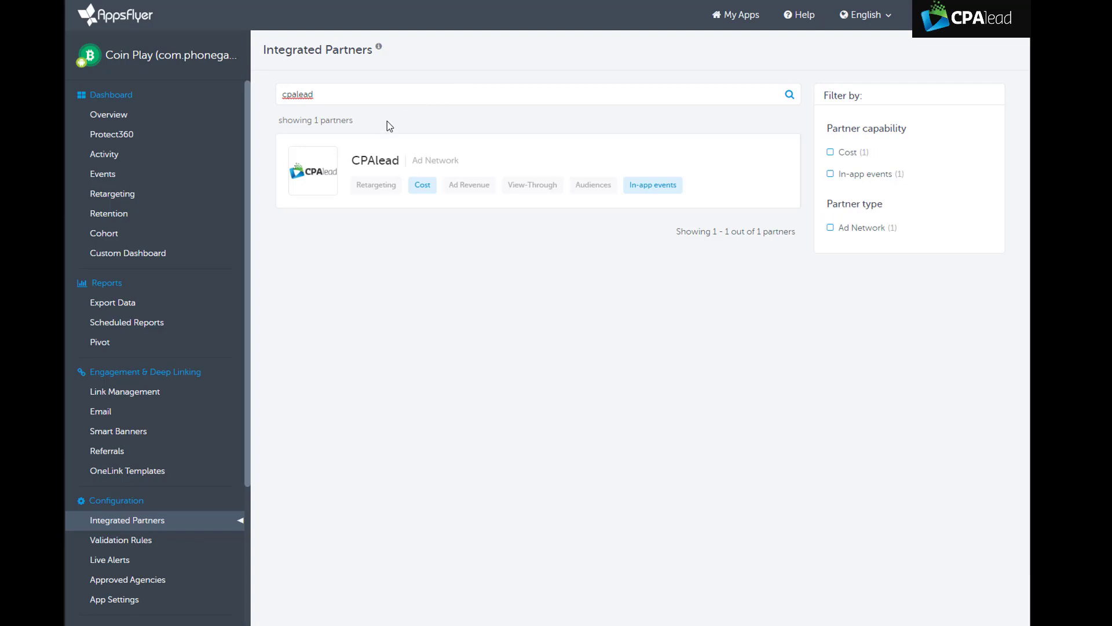
Open CPAlead's settings, activate it with in-app events postback on, and save.
click(326, 174)
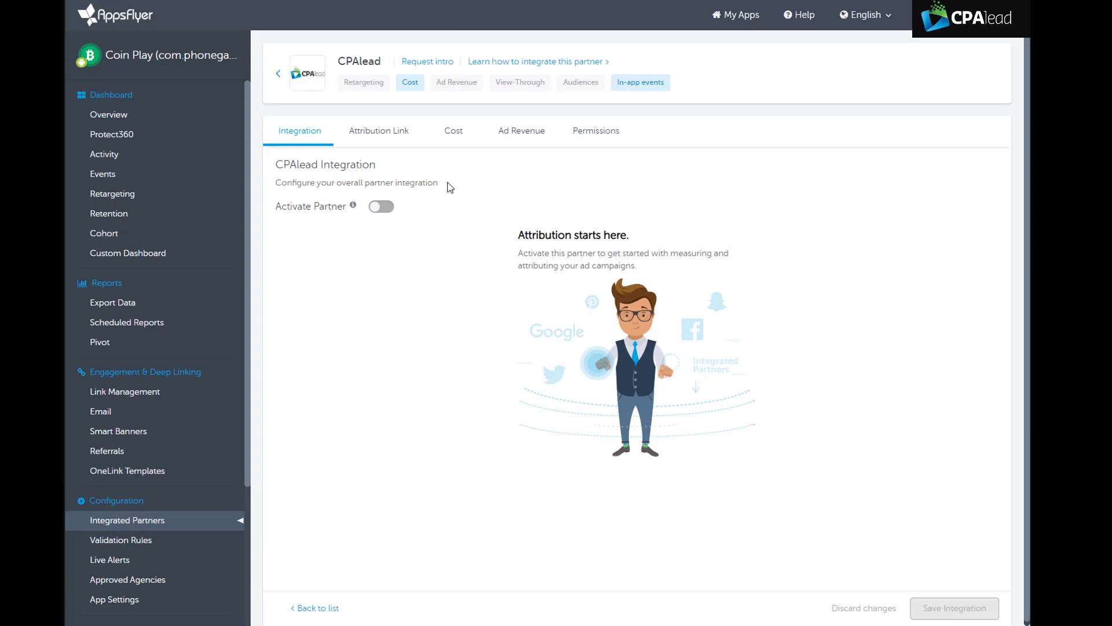
click(382, 207)
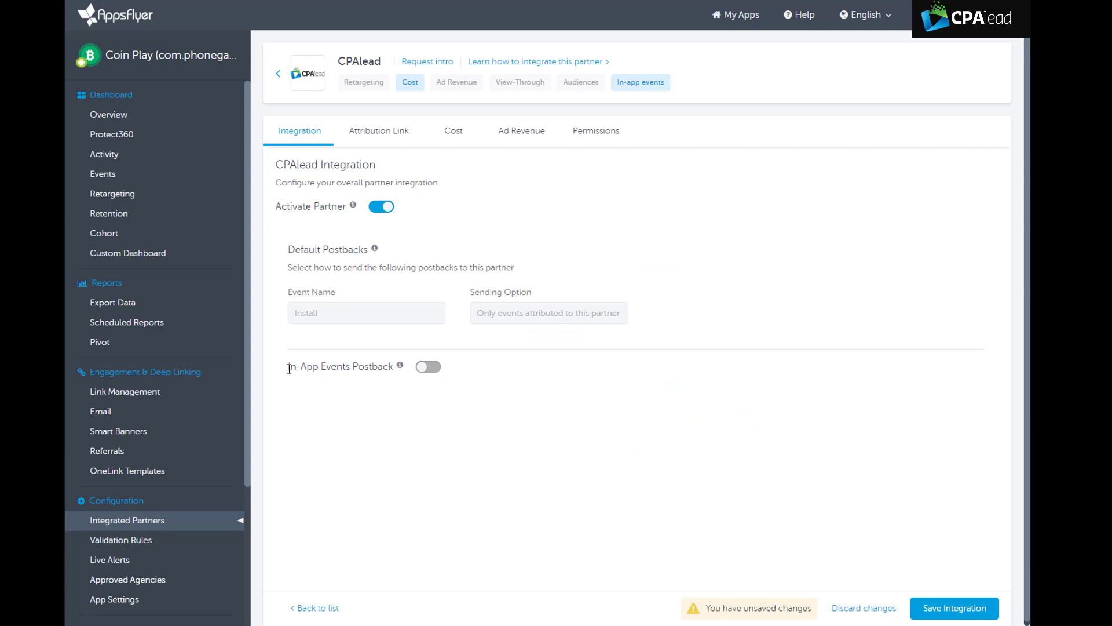
click(428, 366)
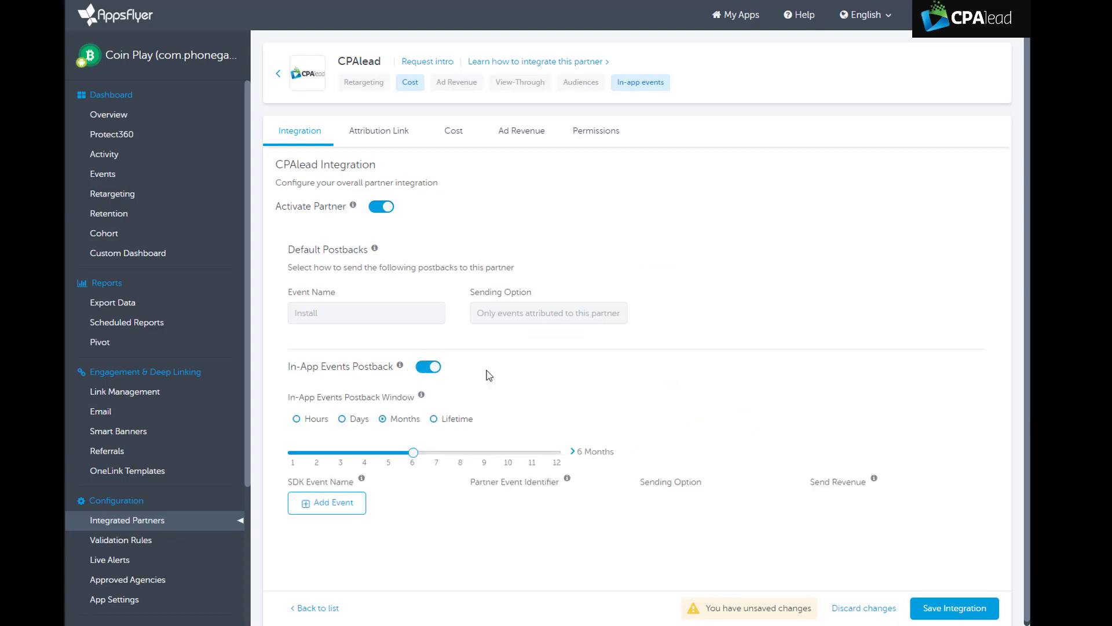
click(947, 608)
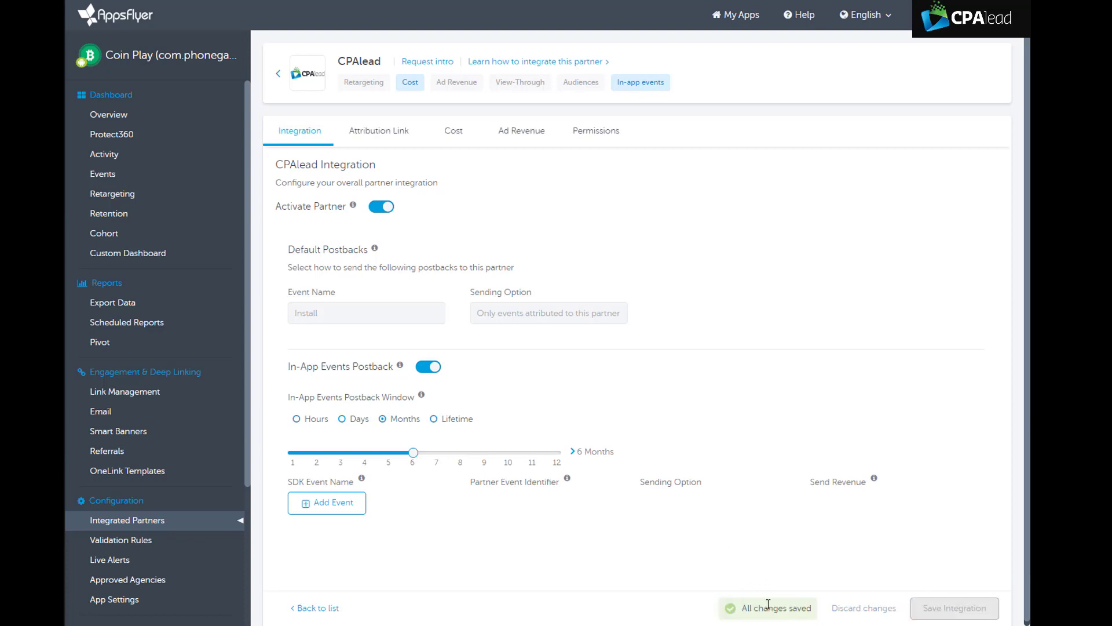
Show CPAlead's Attribution Link tab and select the full click attribution URL.
click(380, 138)
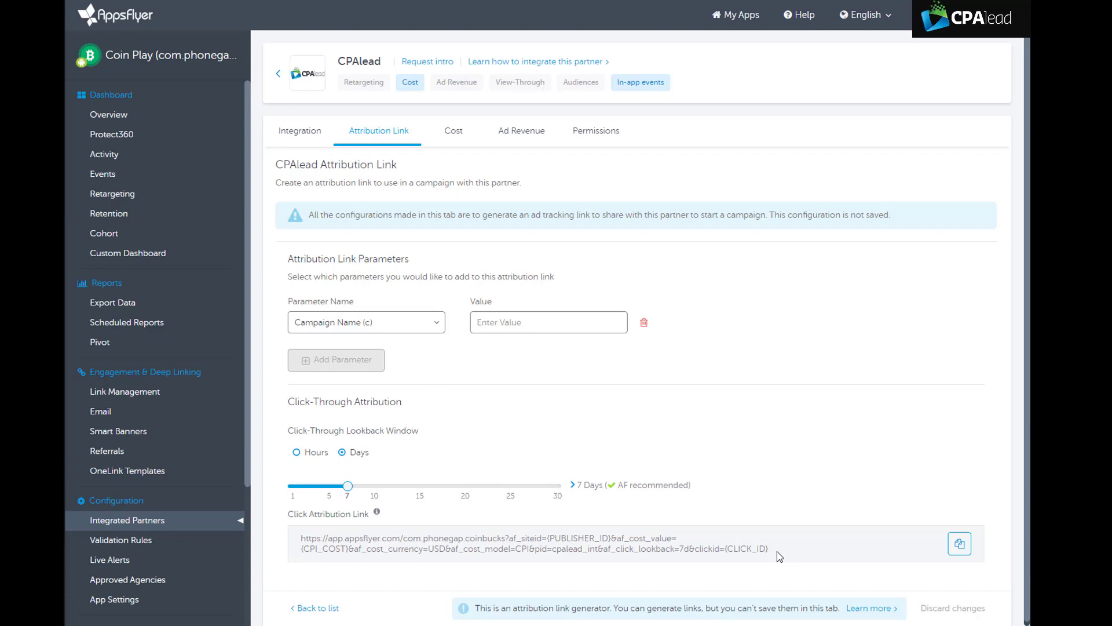
drag(774, 552, 302, 539)
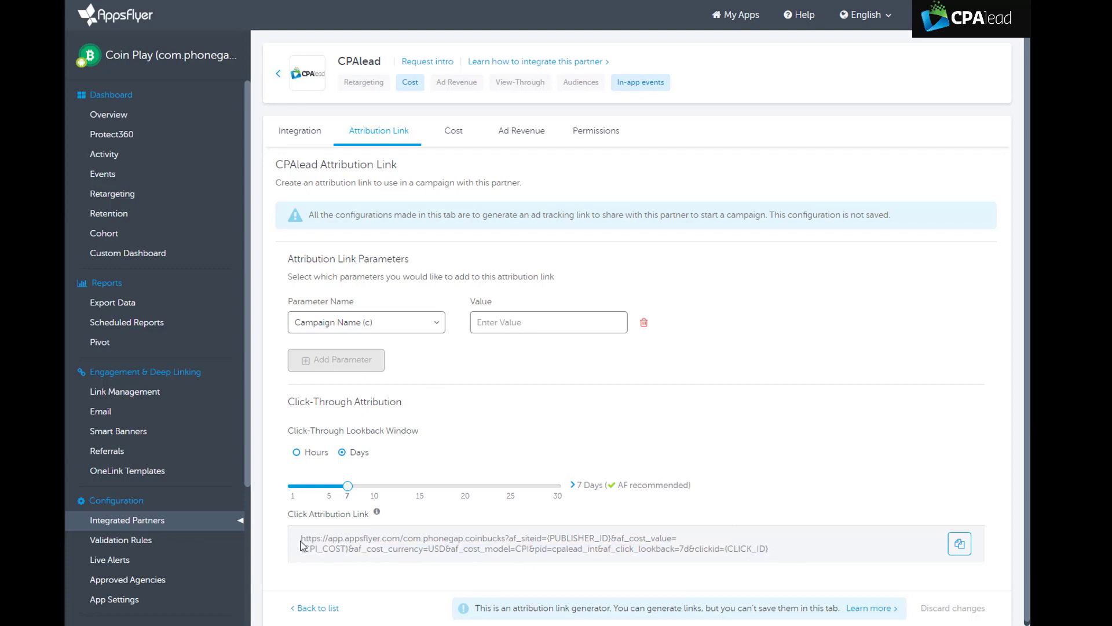